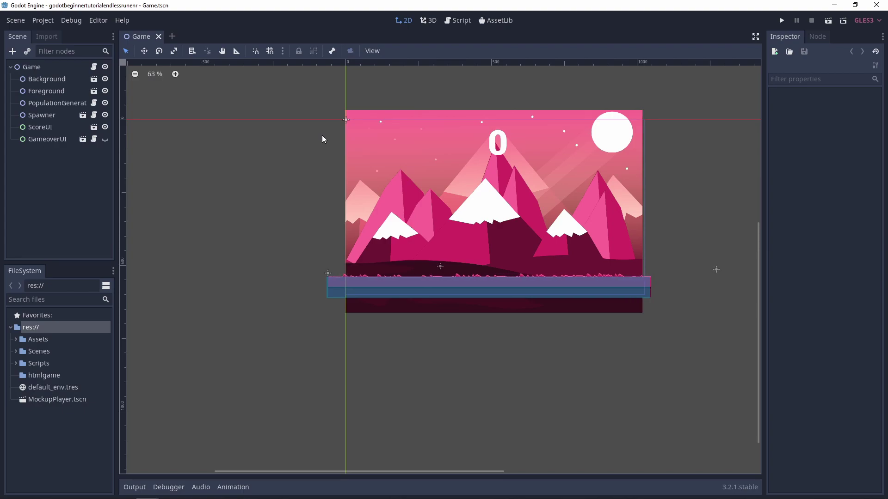
Step: Add an HTML5 (Runnable) preset in the project's Export settings
click(17, 22)
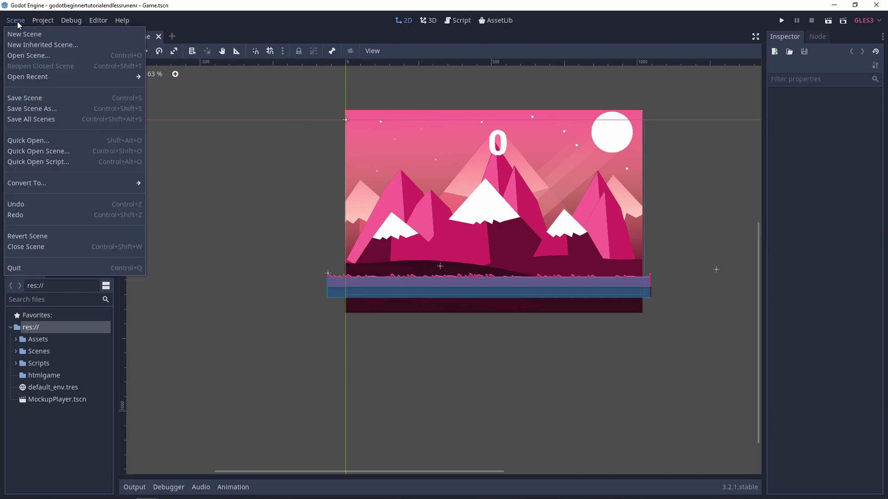
mouse_move(34, 21)
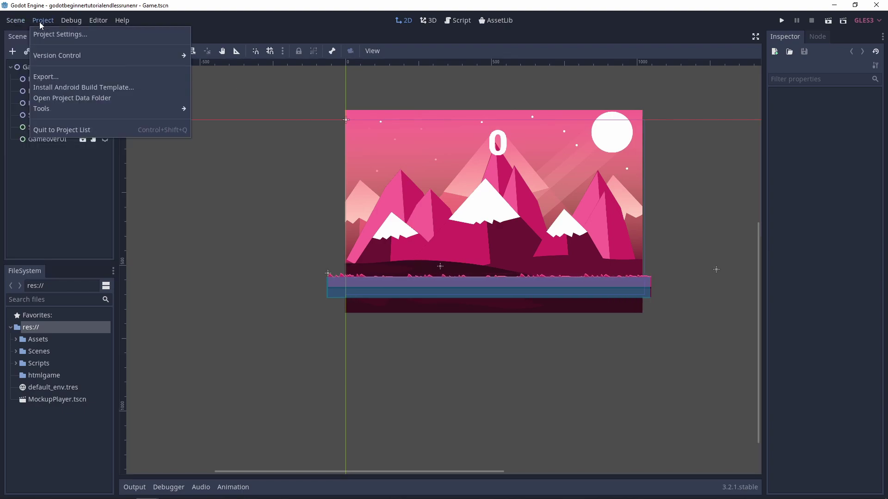
click(41, 77)
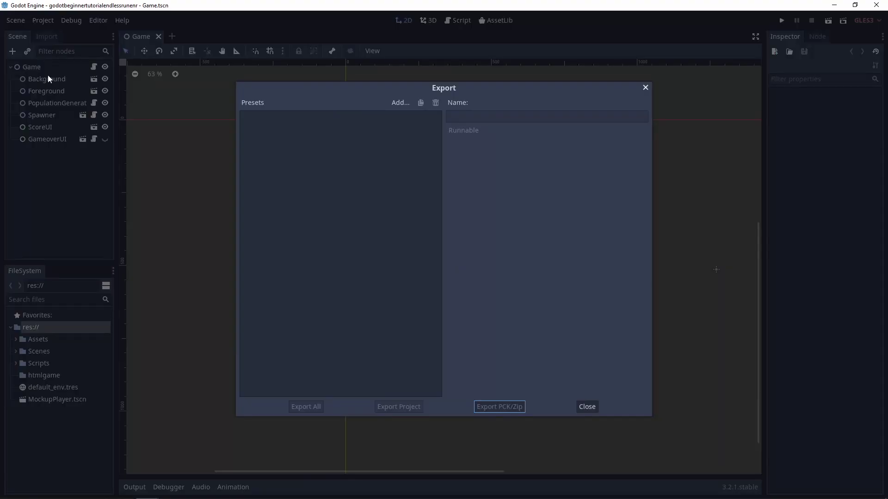
click(393, 104)
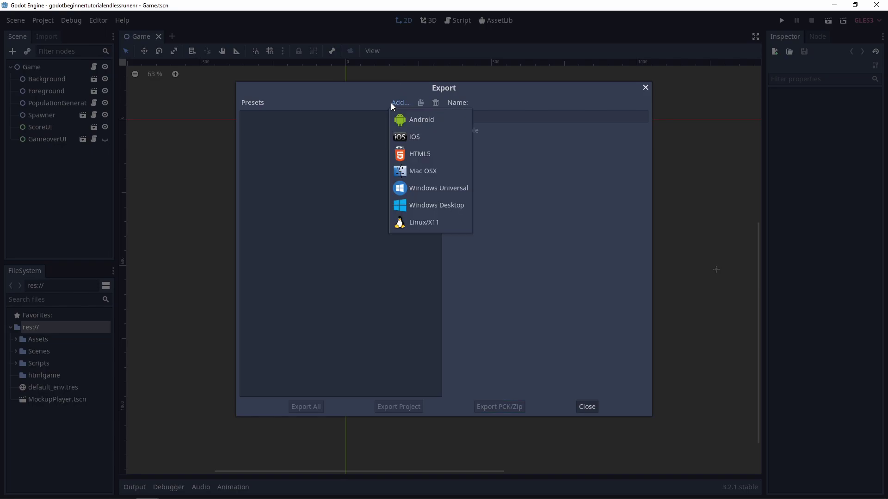
click(419, 158)
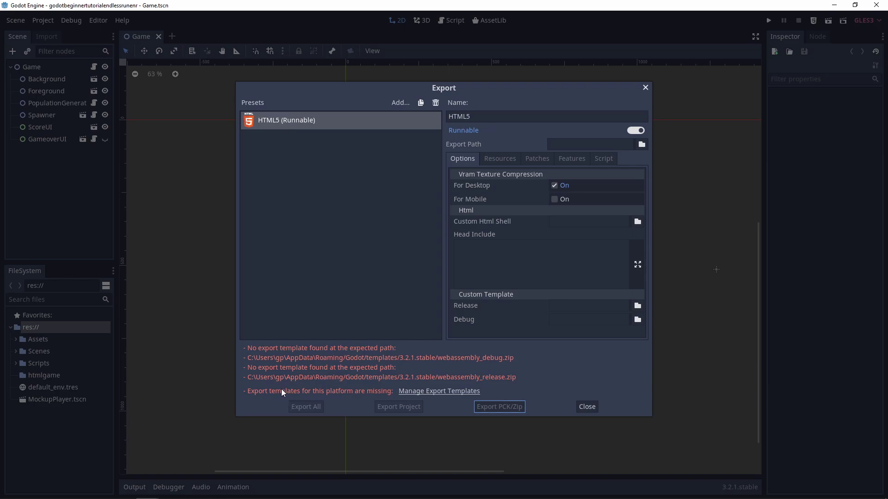
Step: Download the export templates from the Official 3.2.1 [HTTPS] mirror
click(441, 392)
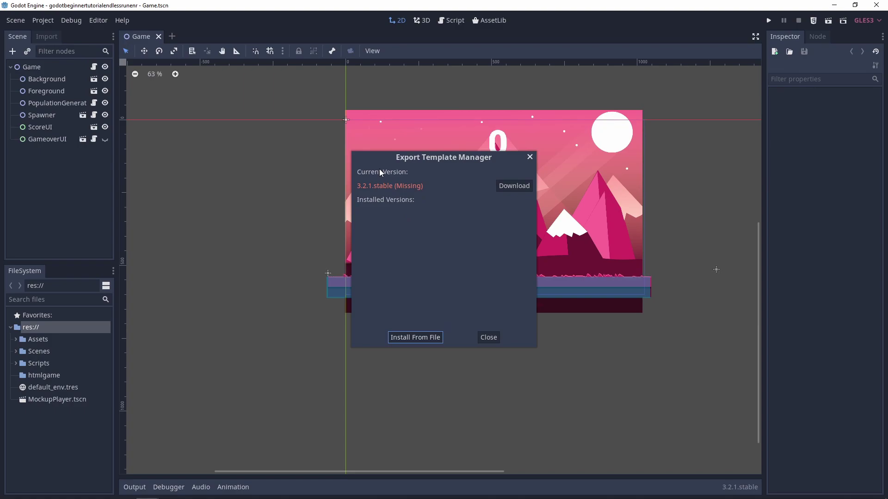
click(505, 186)
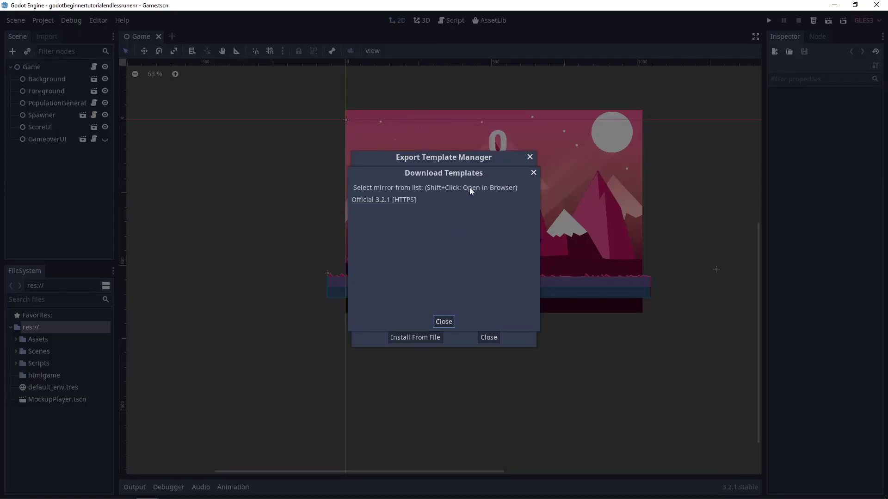
click(376, 200)
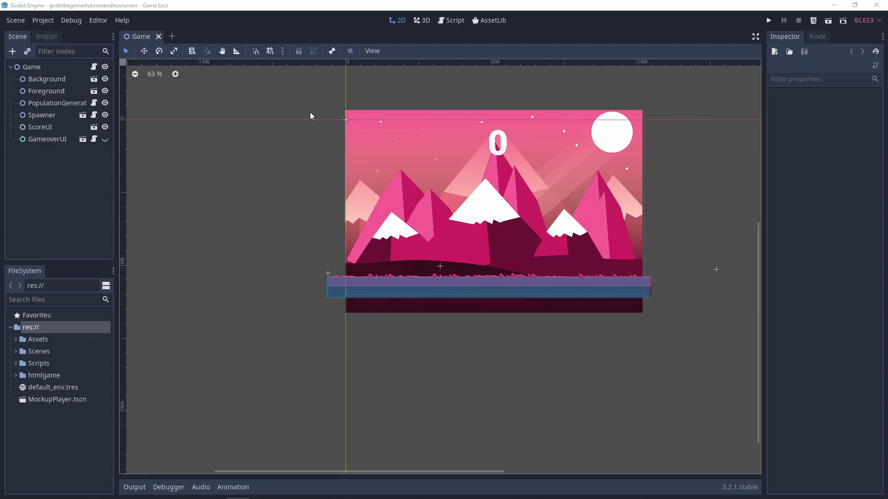
Step: Reopen the Export dialog and review the HTML5 preset's Options, Resources, Patches and Features tabs
click(45, 20)
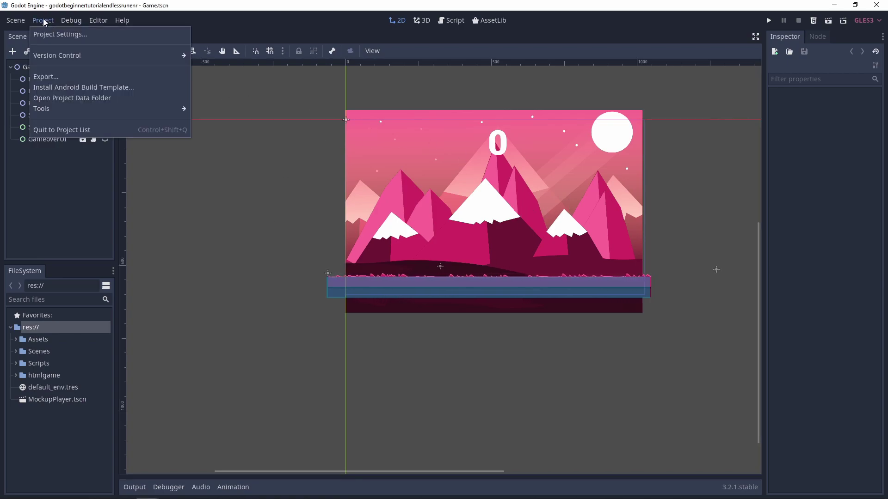
click(68, 76)
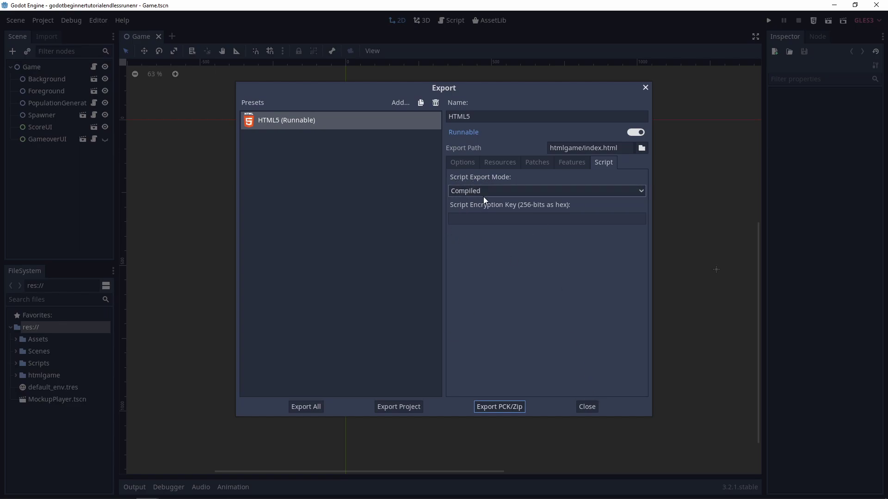
click(466, 161)
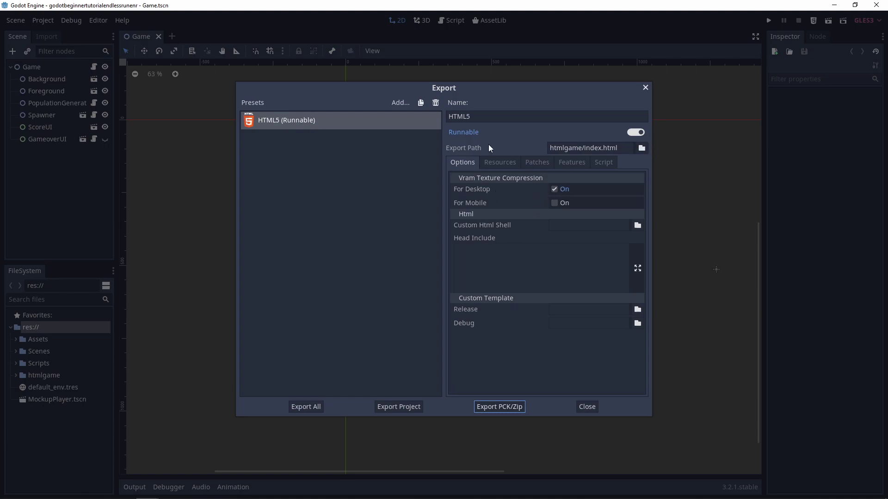
click(500, 163)
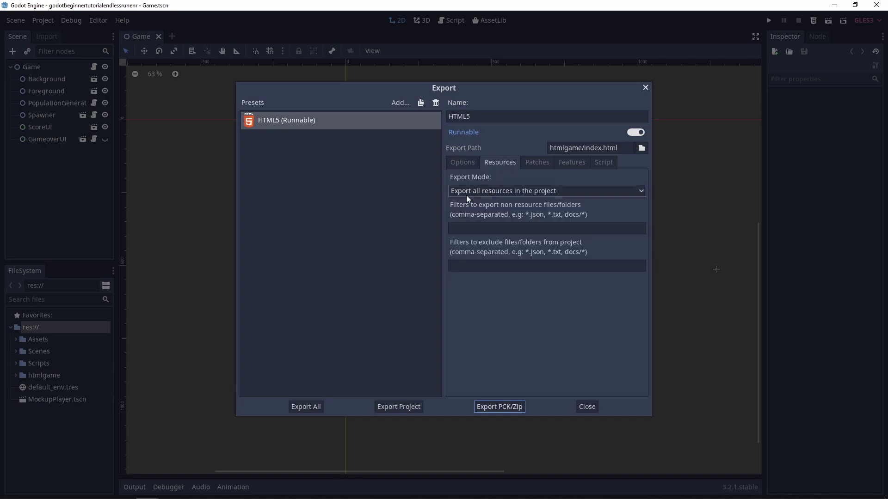
click(536, 163)
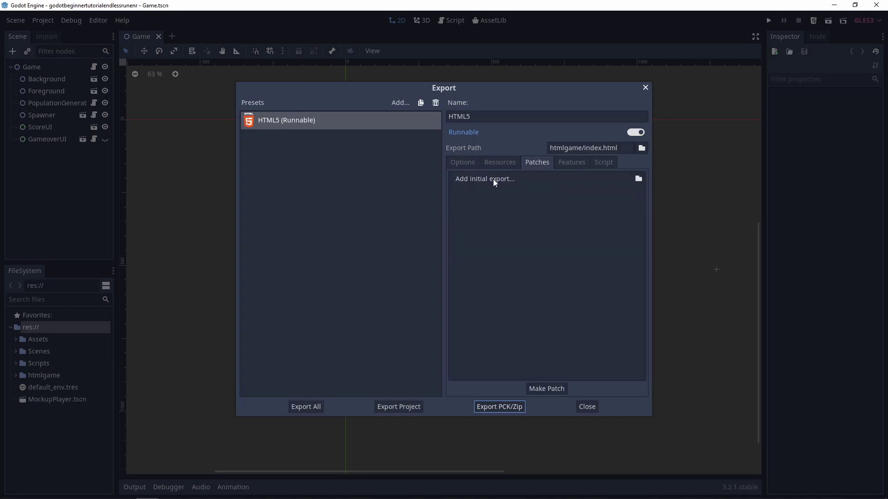
click(571, 166)
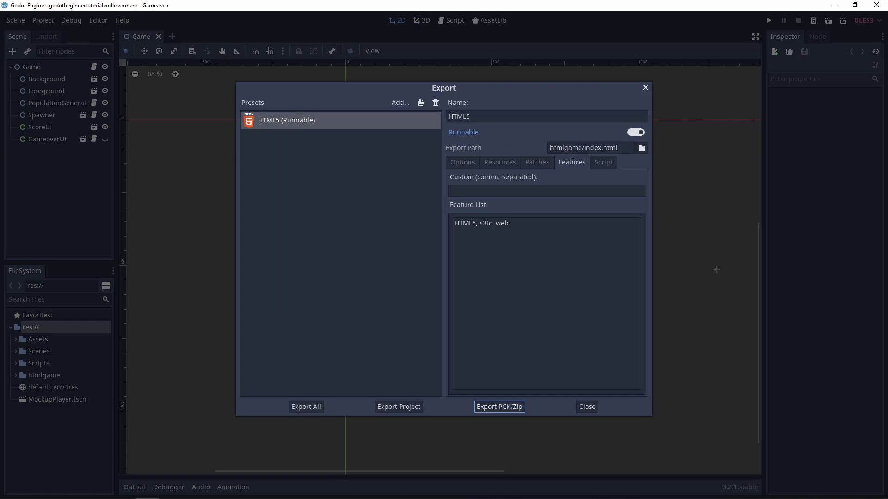
Step: Set the HTML5 export path to htmlgame/index.html, overwriting the existing file
click(642, 148)
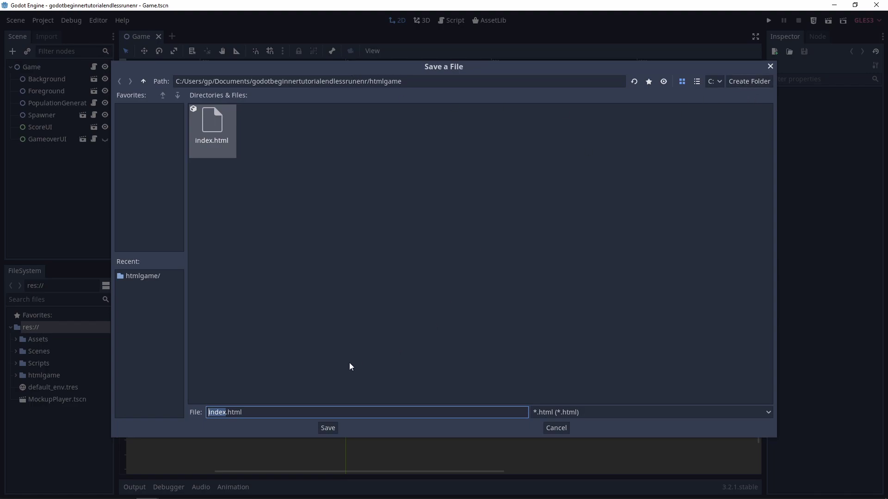
click(329, 429)
click(423, 265)
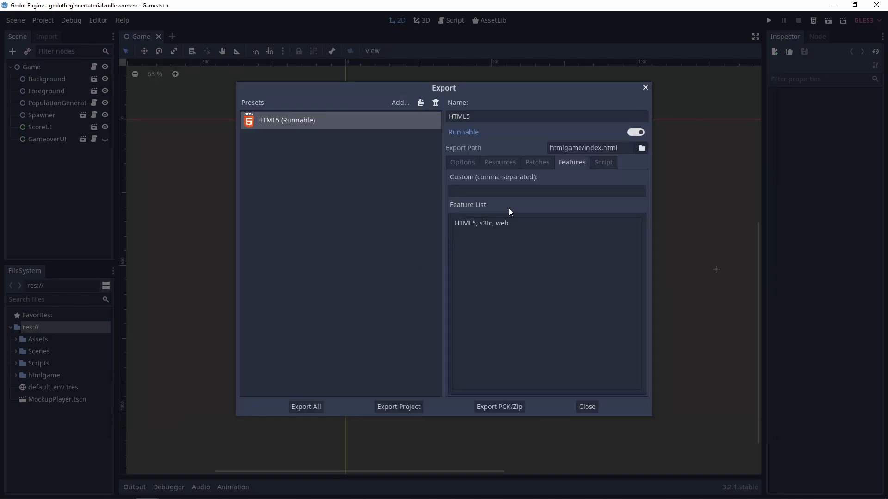
Step: Export all presets in Release mode and close the Export dialog
click(316, 411)
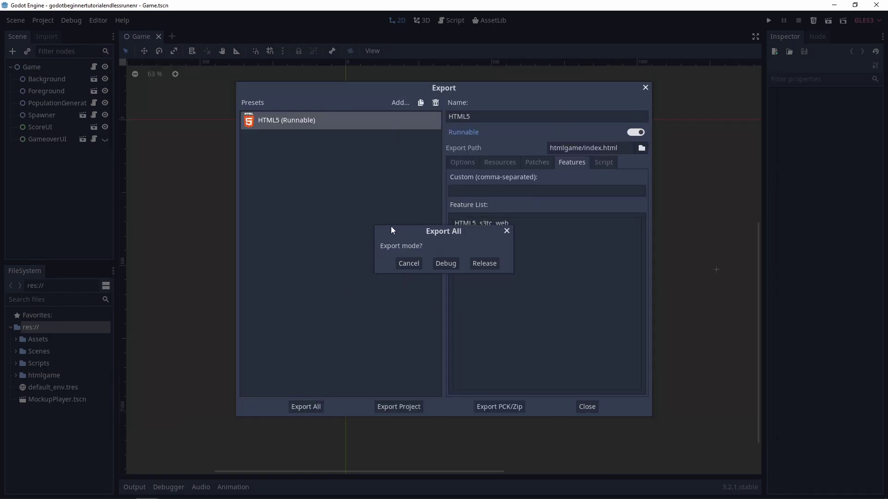
click(487, 263)
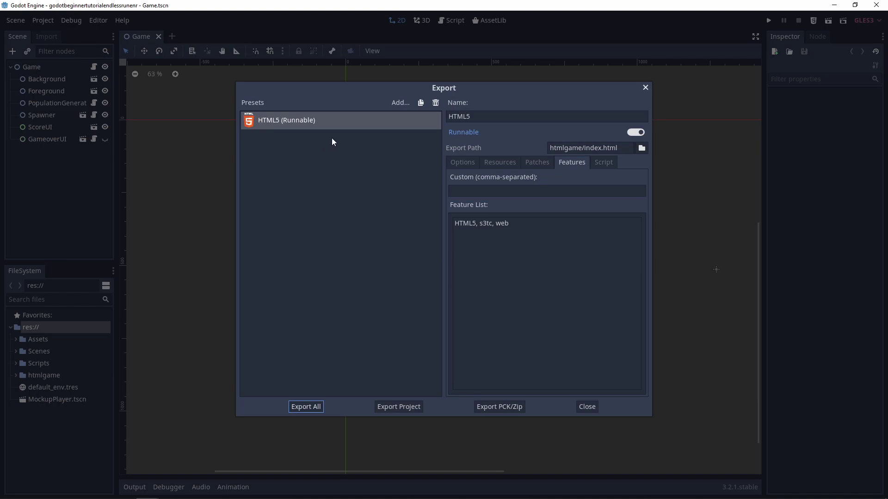
click(586, 407)
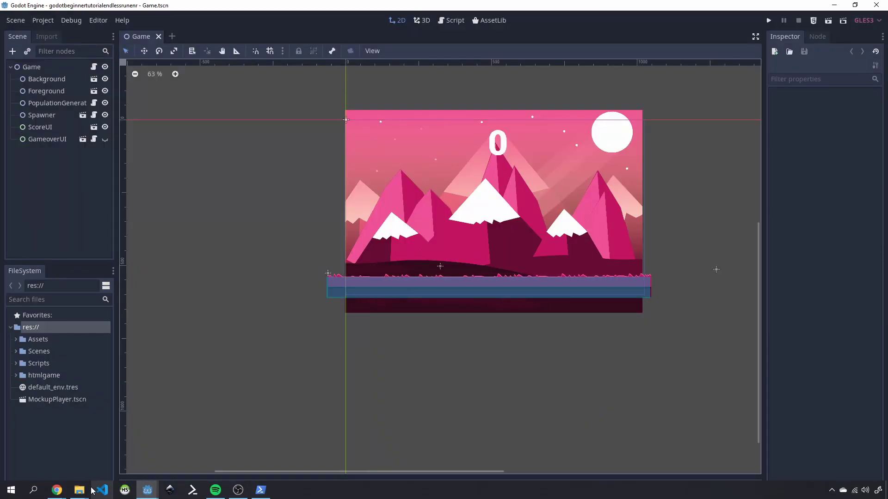
Step: Bring the htmlgame folder forward in File Explorer and show index.html's context menu
mouse_move(84, 492)
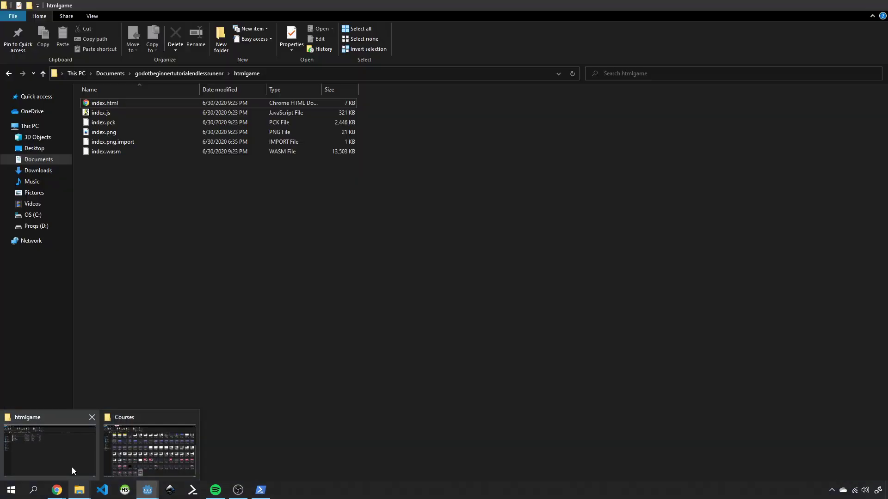
click(72, 467)
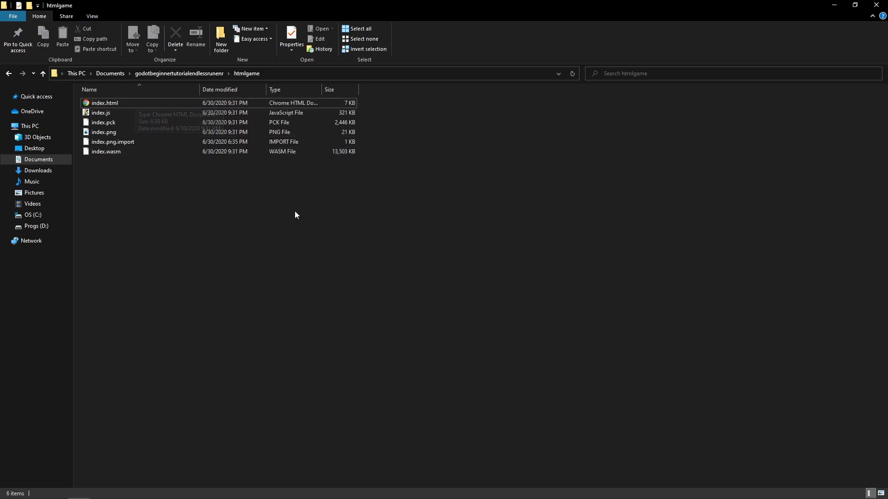
right_click(127, 103)
click(234, 248)
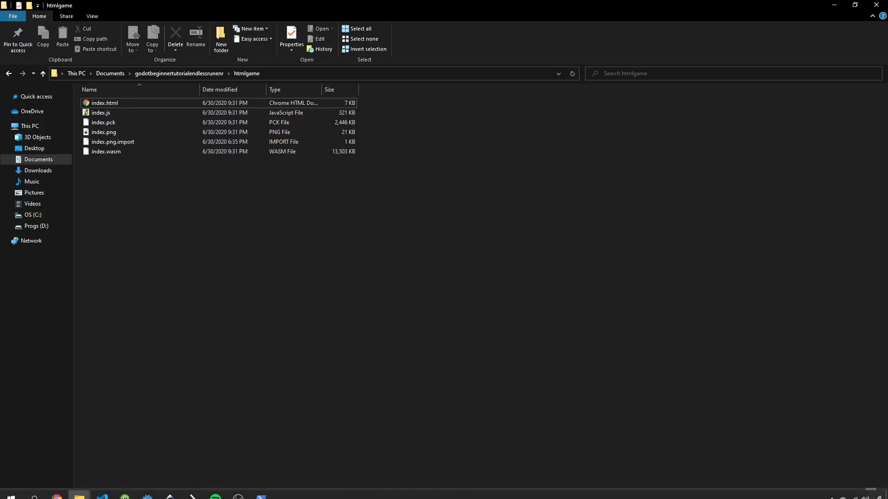
right_click(115, 106)
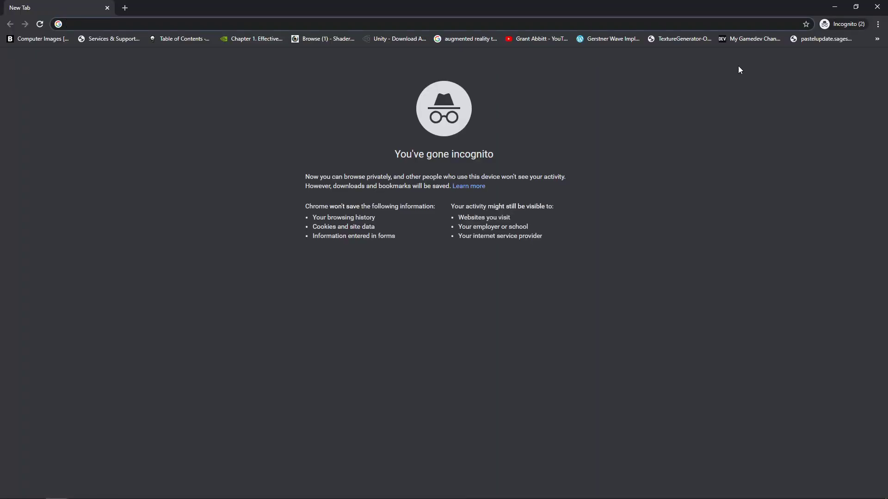
Step: Search Google for 'php windows' to find the PHP for Windows download page
text(php)
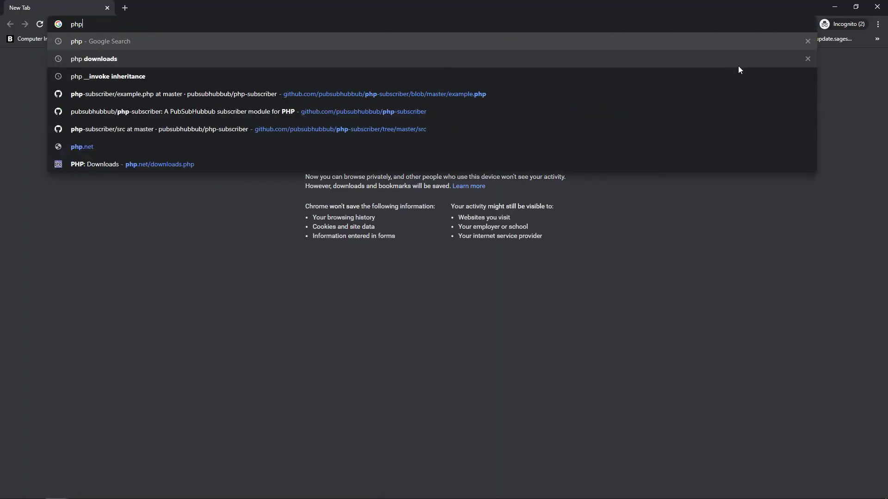
key(Return)
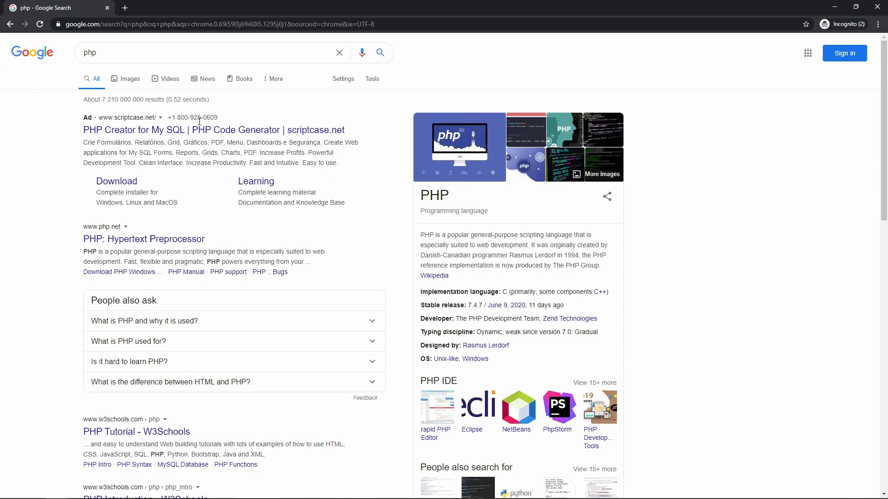
click(160, 52)
text(w)
key(BackSpace)
text(windows)
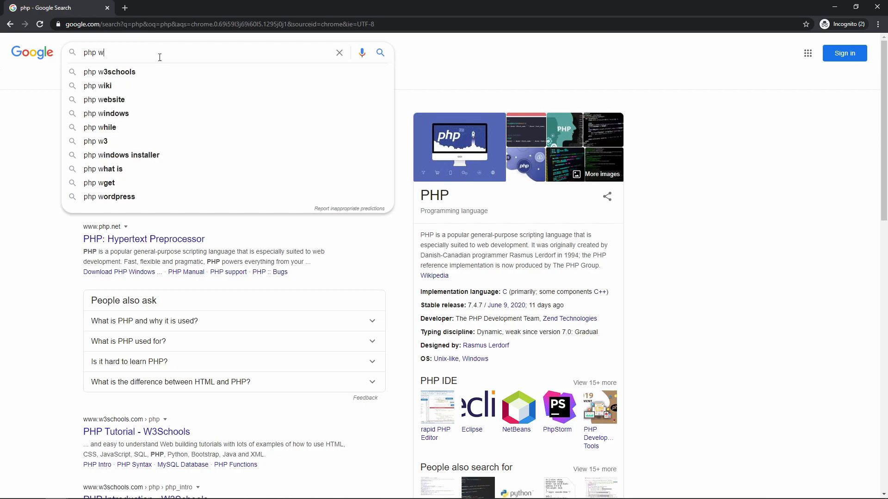
key(Return)
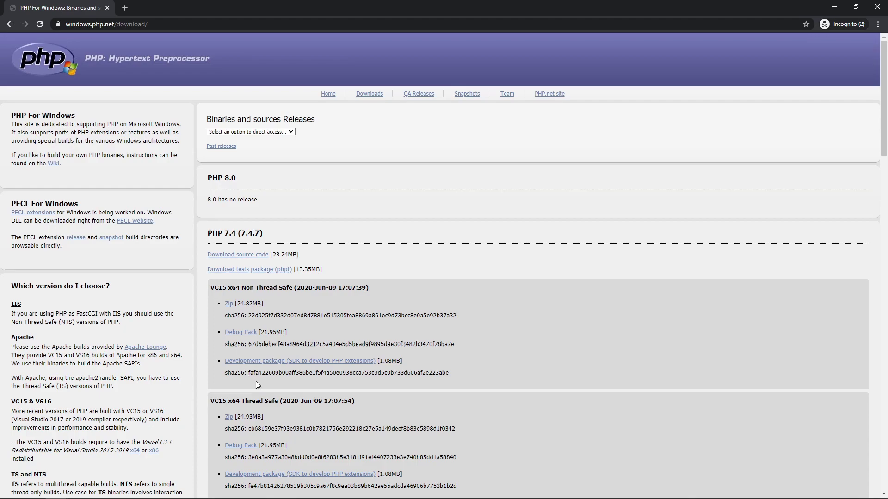
Step: Jump to the php-7.4 VC15 x64 Thread Safe builds, then bring PowerShell forward
click(265, 133)
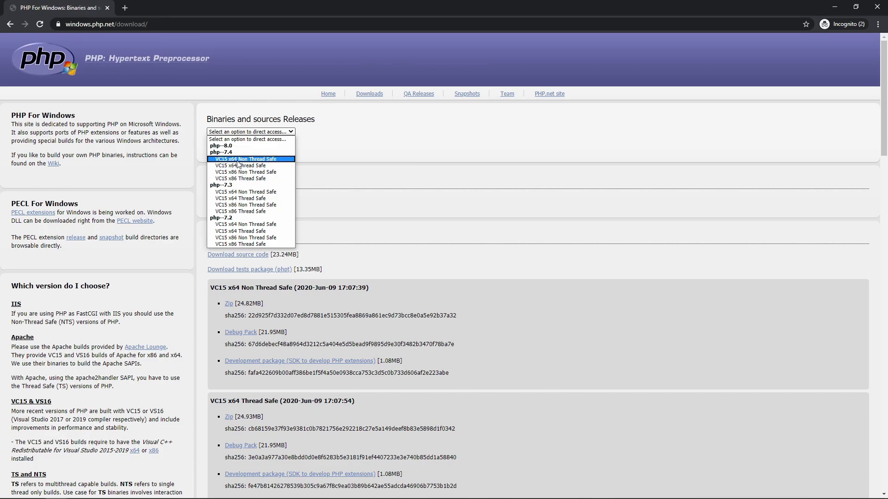
click(239, 166)
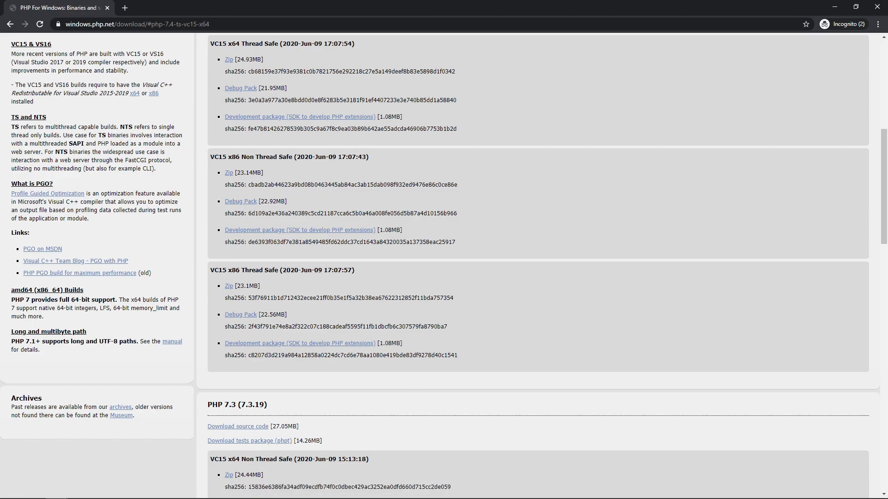
click(274, 467)
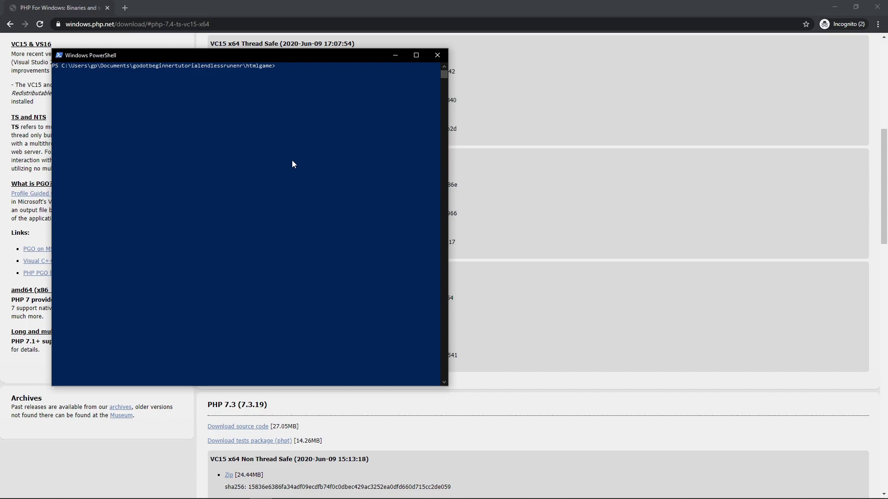
Step: Go to the project's godotbegin\htmlgame folder on C: and run php -S localhost:8000
click(292, 92)
text(c:)
key(Return)
text(cd )
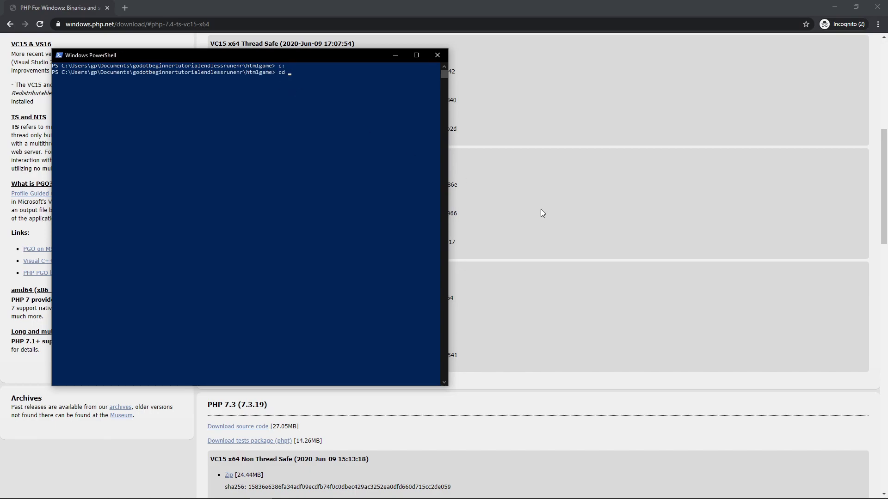
text(/)
key(Return)
text(cd .\Us)
text(ers\gp\Document)
text(s\godotbegin)
key(Tab)
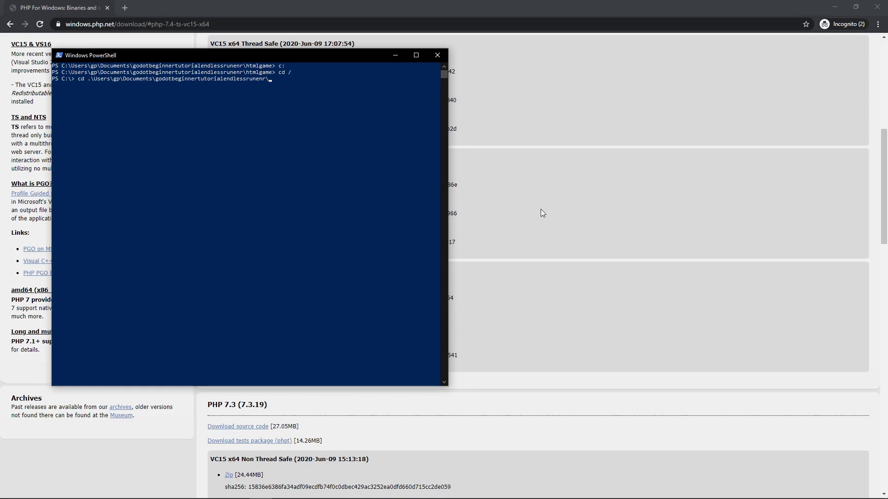
text(\htmlgame)
key(Return)
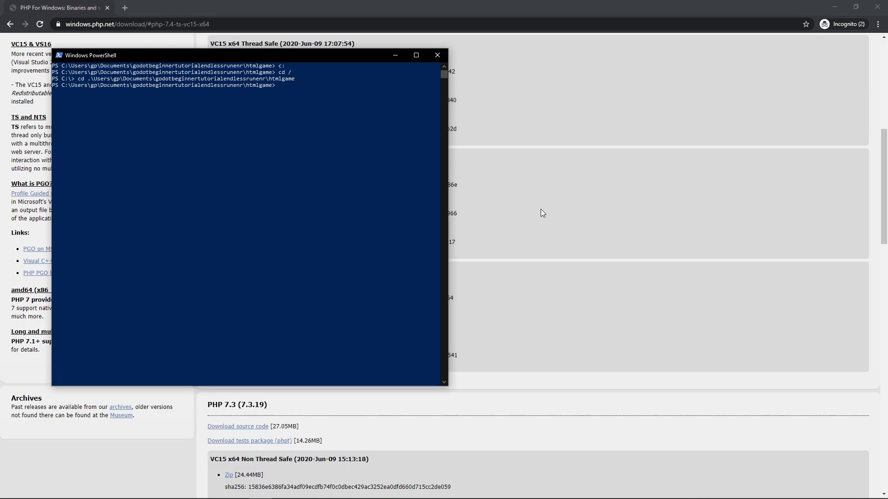
text(php -S localhost:8000)
key(Return)
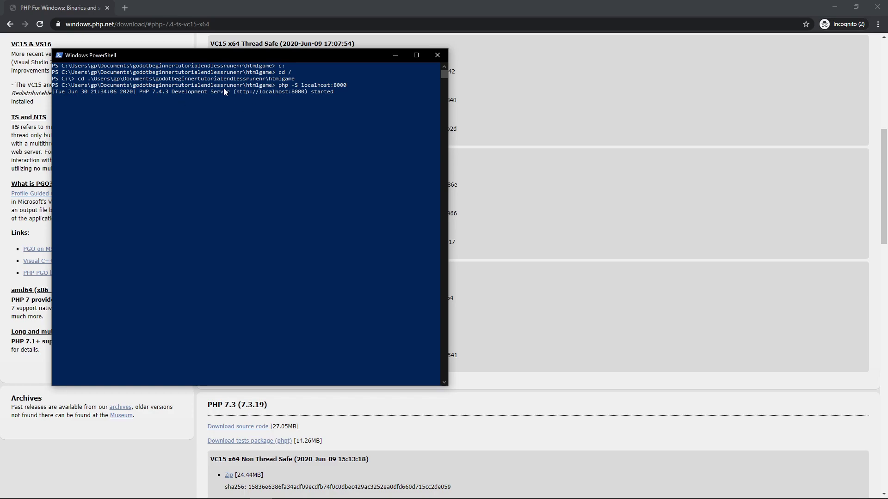
Step: Load localhost:8000 in a new tab, jump the dog five times with Space, then restart
click(124, 8)
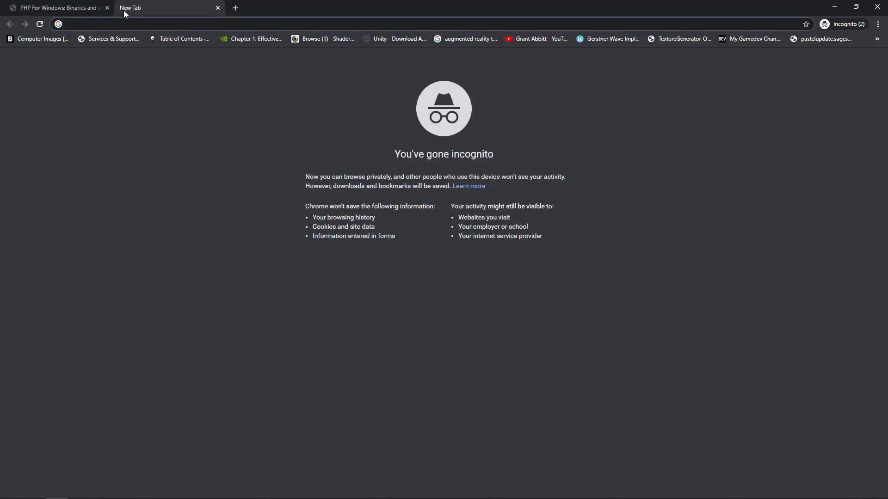
text(localhost:8000)
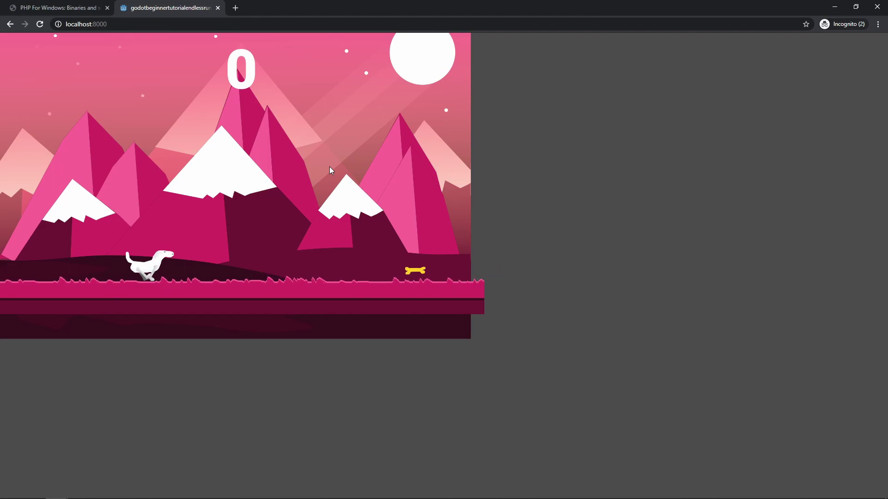
key(space)
key(space)
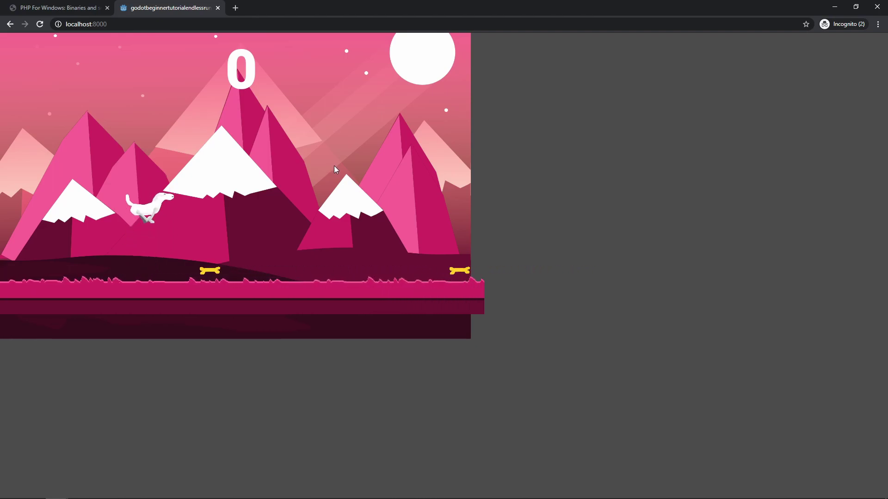
key(space)
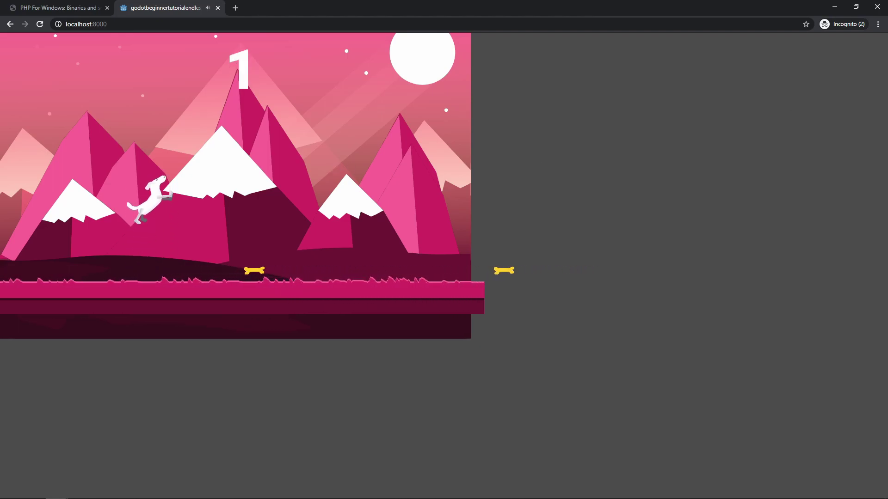
key(space)
key(space)
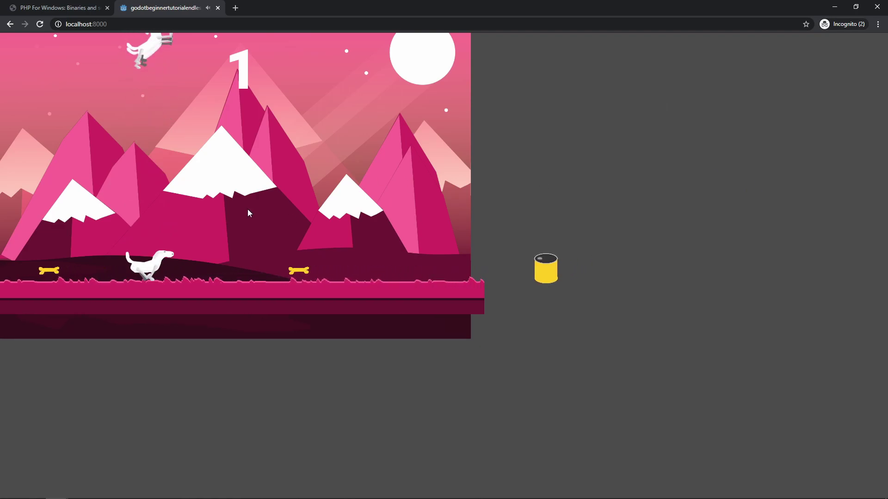
key(space)
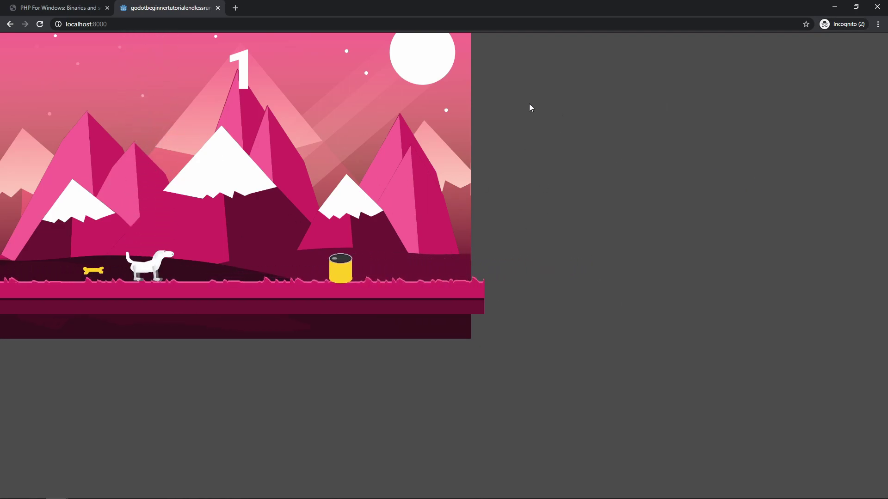
key(space)
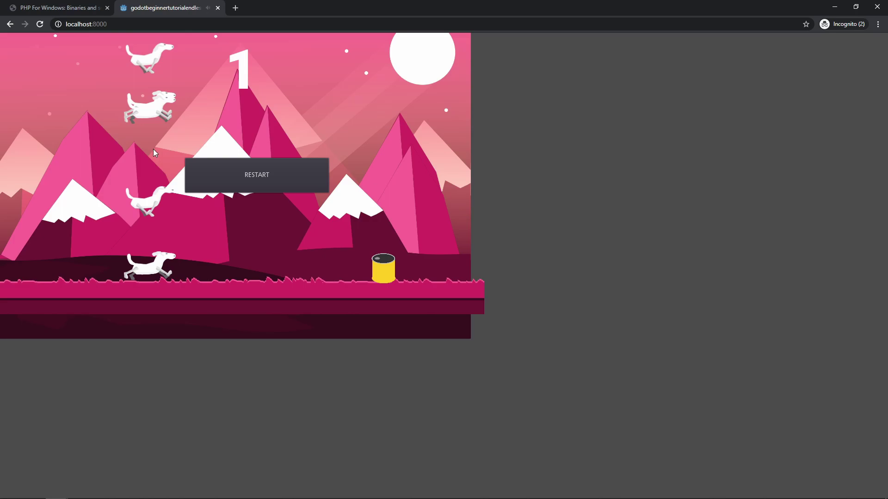
click(276, 179)
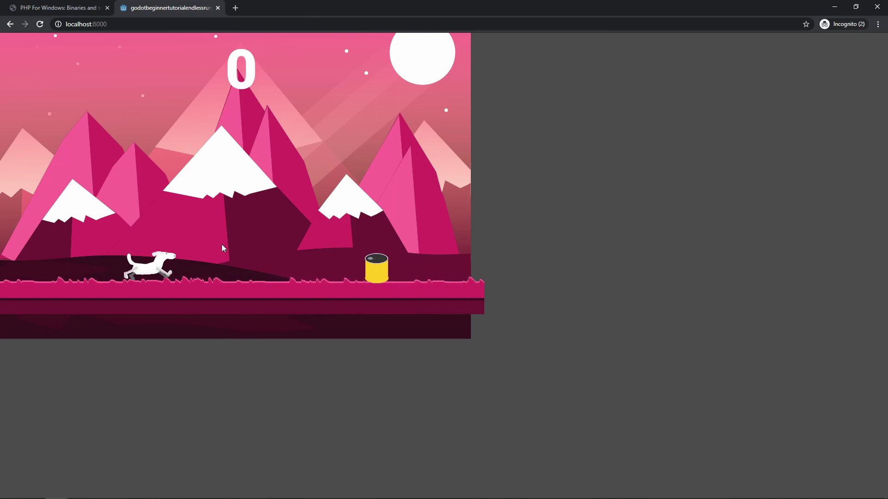
Step: Jump the dog over the yellow cans with Space thirteen times, reaching a score of 9
key(space)
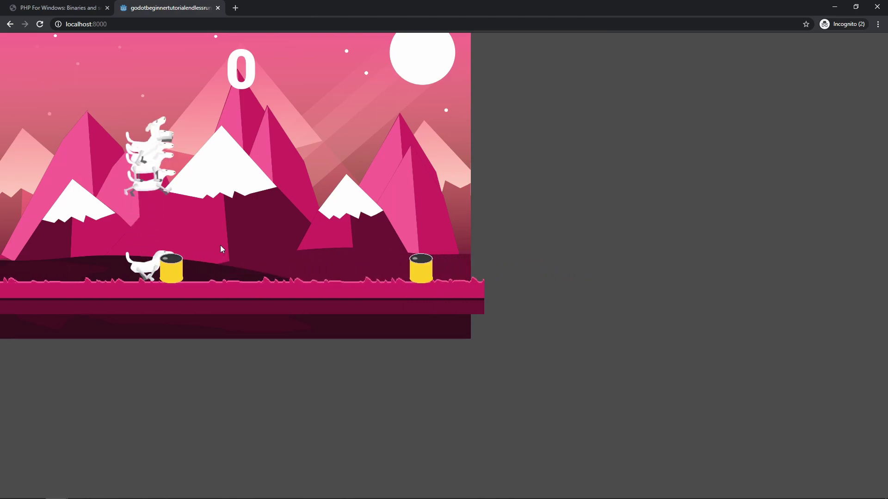
key(space)
key(space)
key(space)
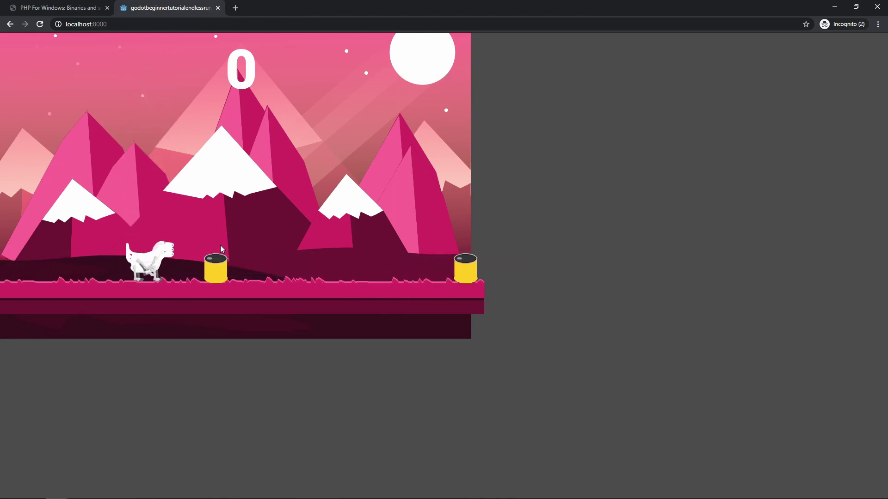
key(space)
key(space)
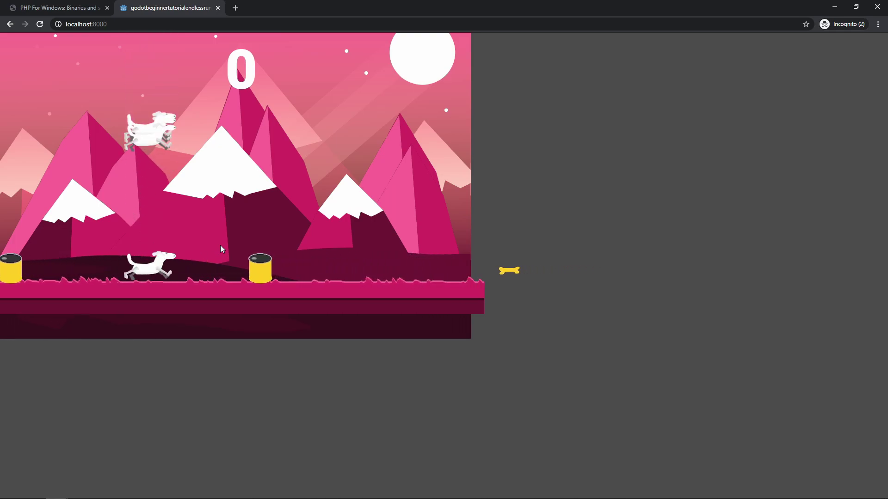
key(space)
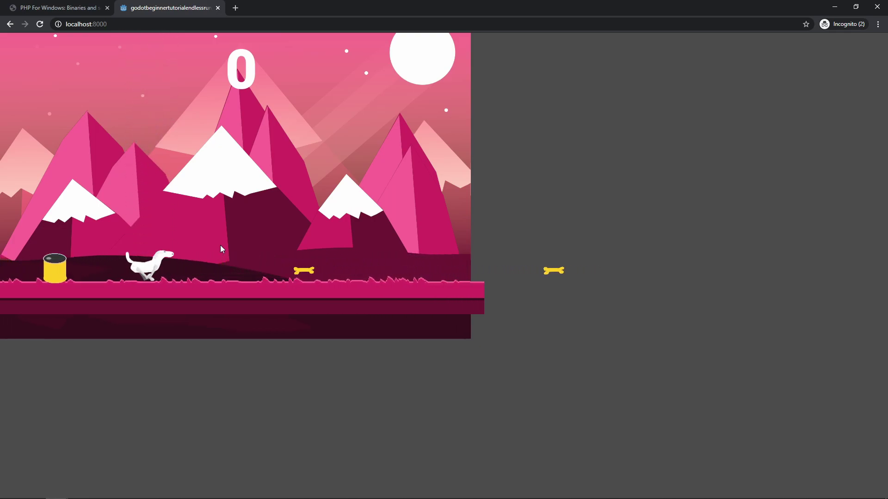
key(space)
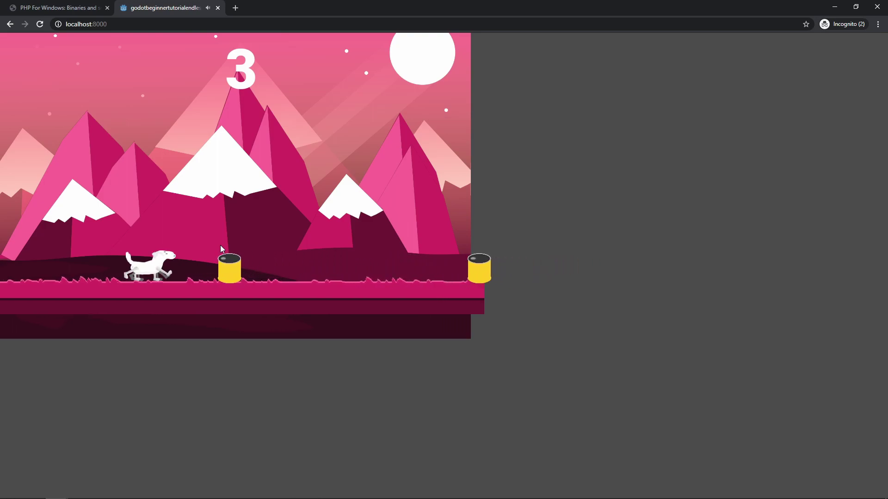
key(space)
key(space)
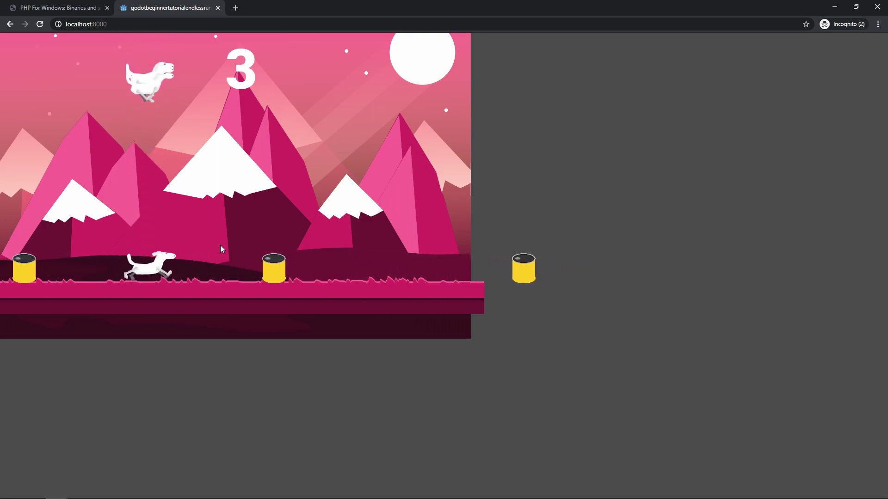
key(space)
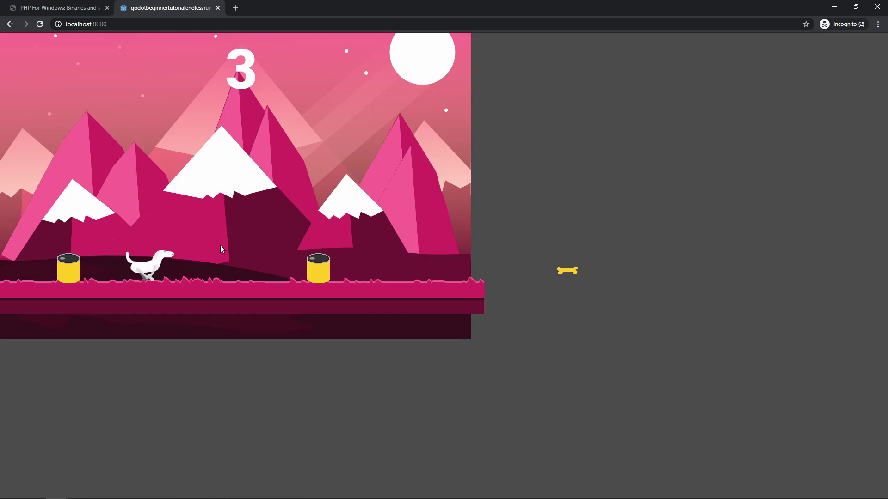
key(space)
key(space)
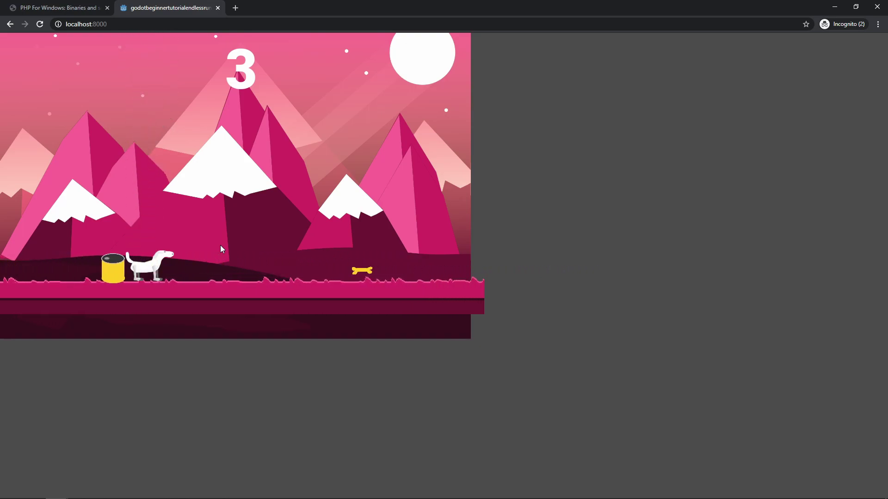
key(space)
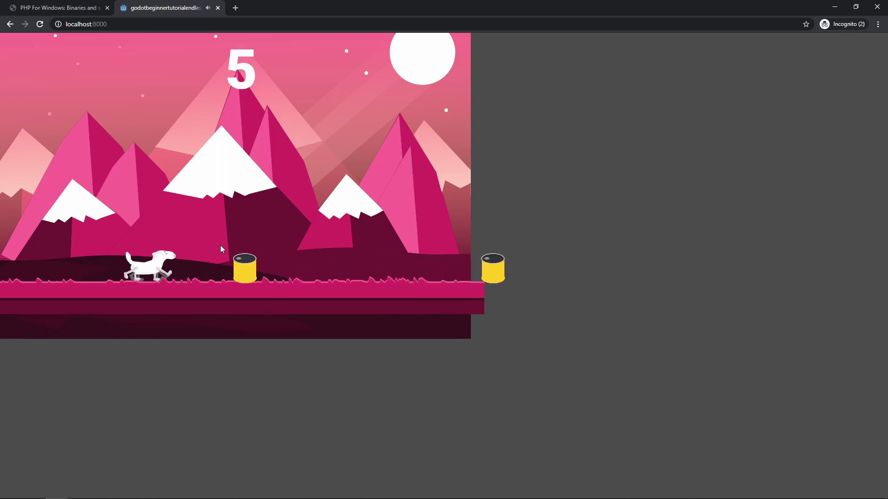
key(space)
key(space)
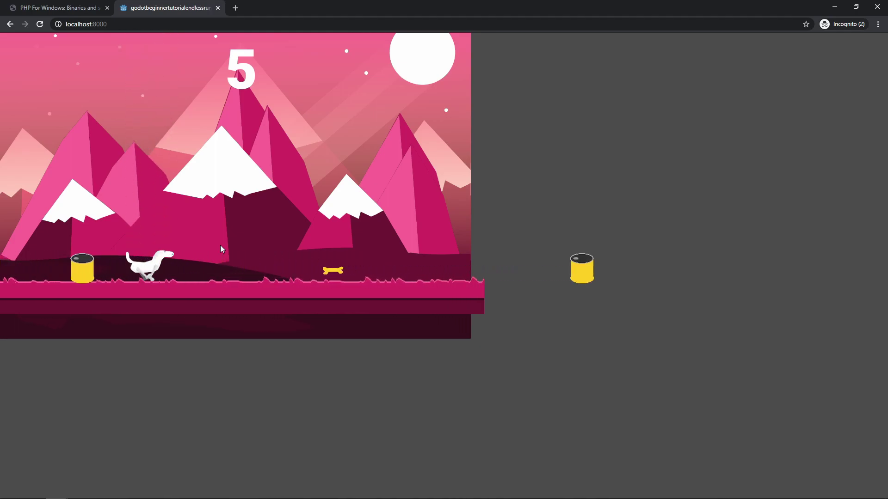
key(space)
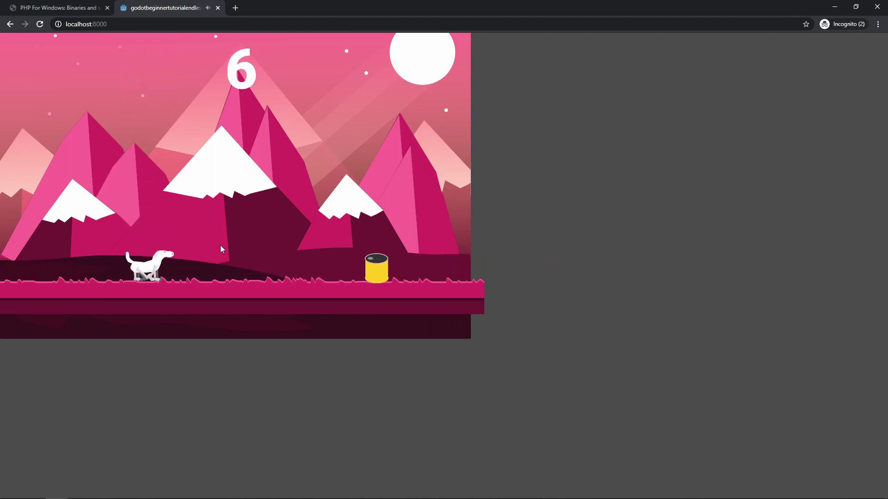
key(space)
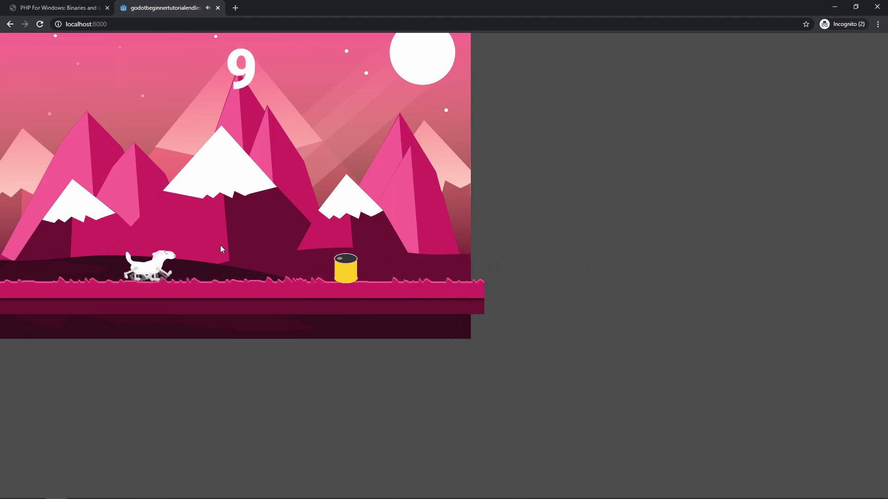
key(space)
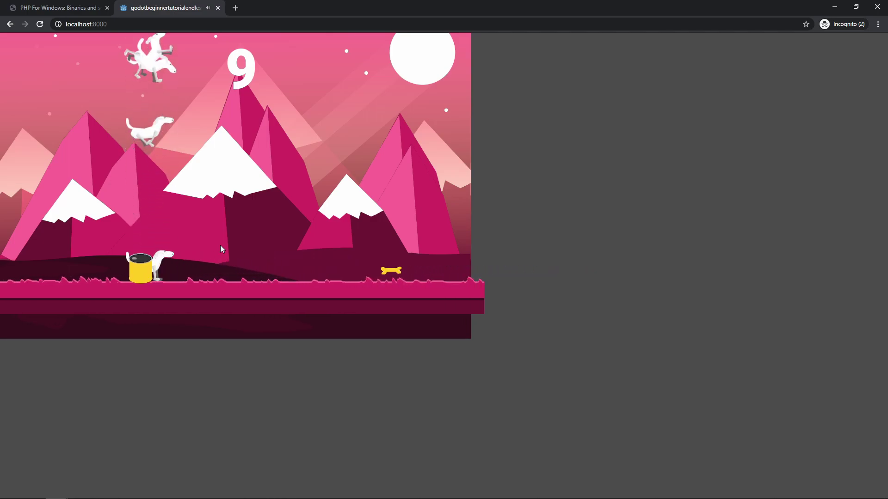